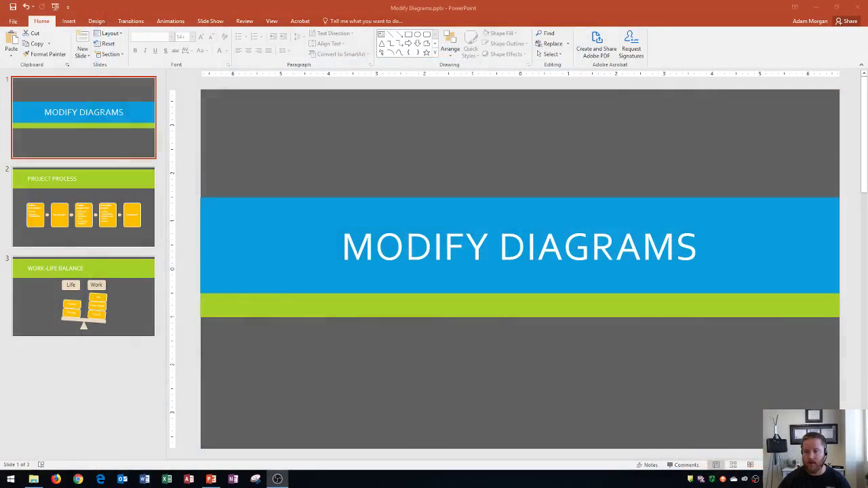
# Open slide 2, "Project Process", with its five-step process diagram
pyautogui.click(87, 201)
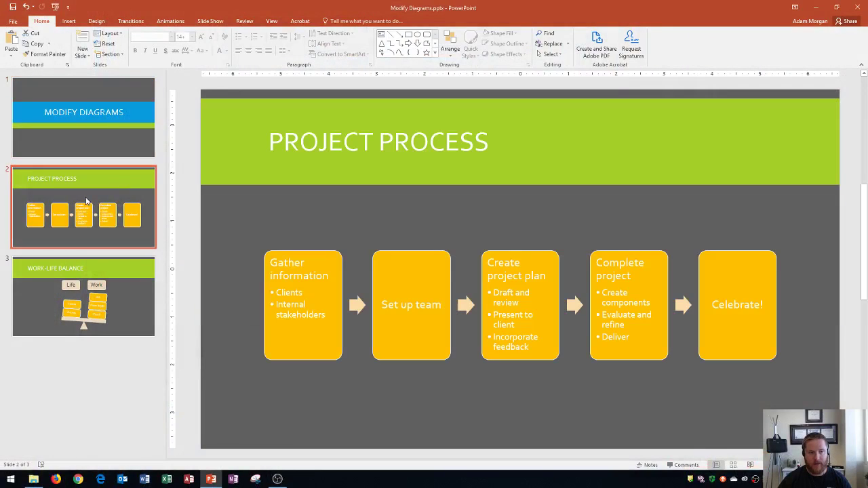
# Select the process diagram and inspect the arrow and the Set up team step box
pyautogui.click(358, 256)
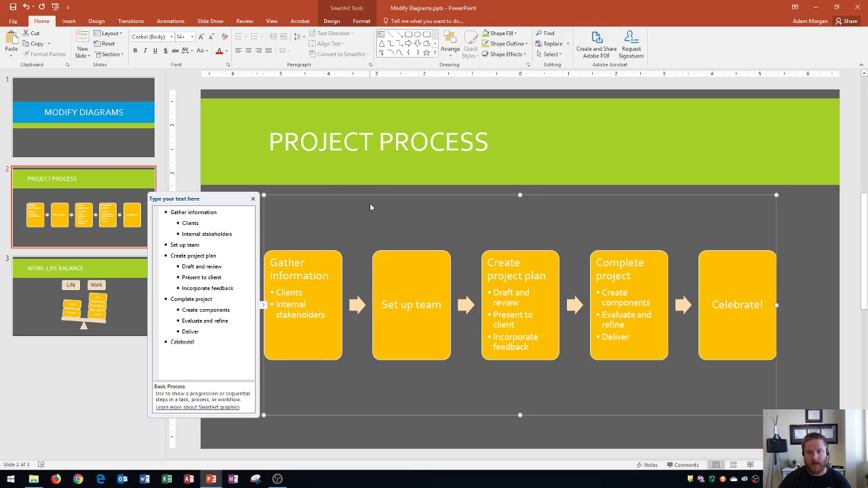
pyautogui.click(356, 306)
pyautogui.click(391, 258)
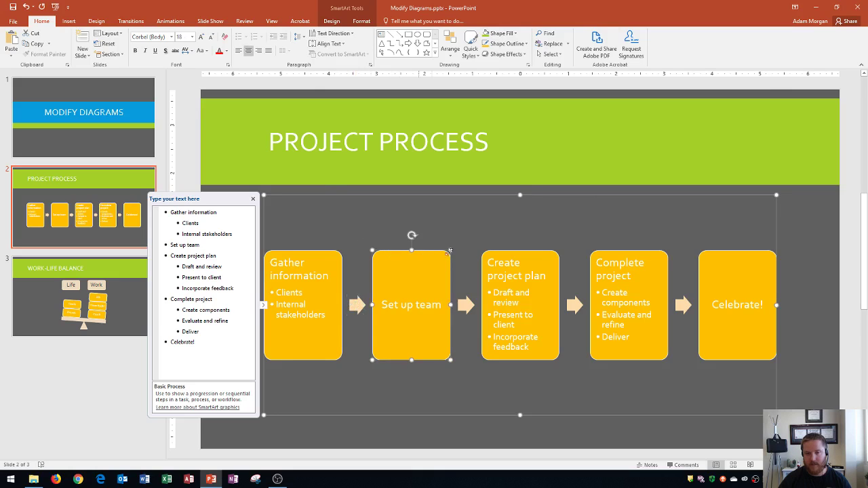
pyautogui.click(413, 304)
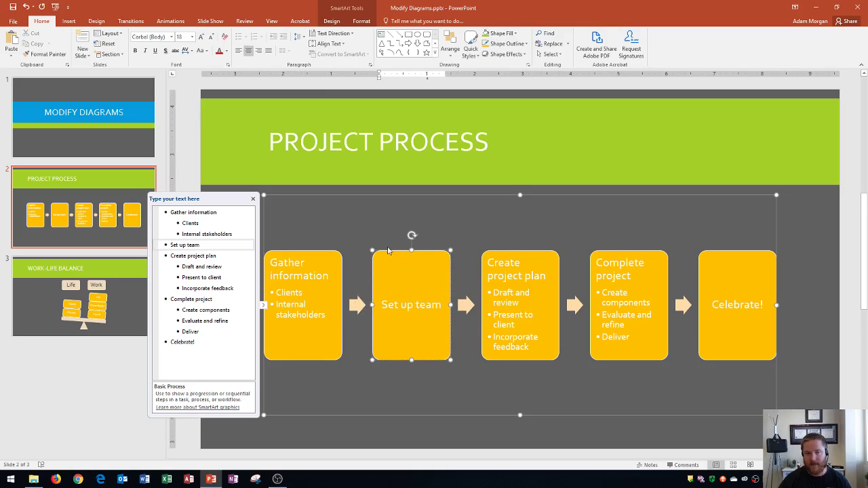
pyautogui.click(355, 225)
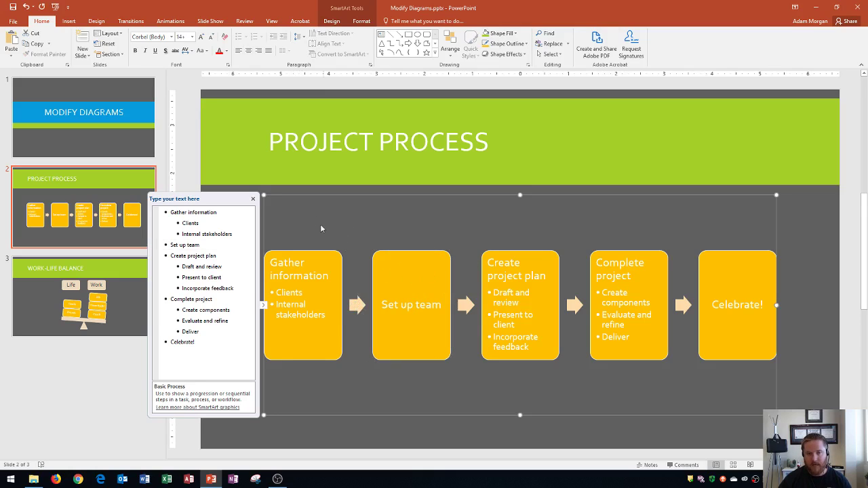
# Apply the Segmented Process layout to the Project Process diagram from the SmartArt Design layouts gallery
pyautogui.click(334, 22)
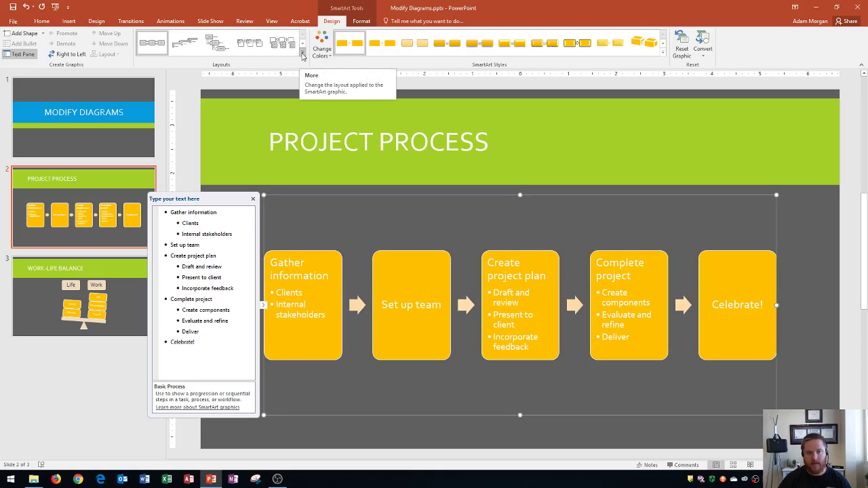
pyautogui.click(302, 54)
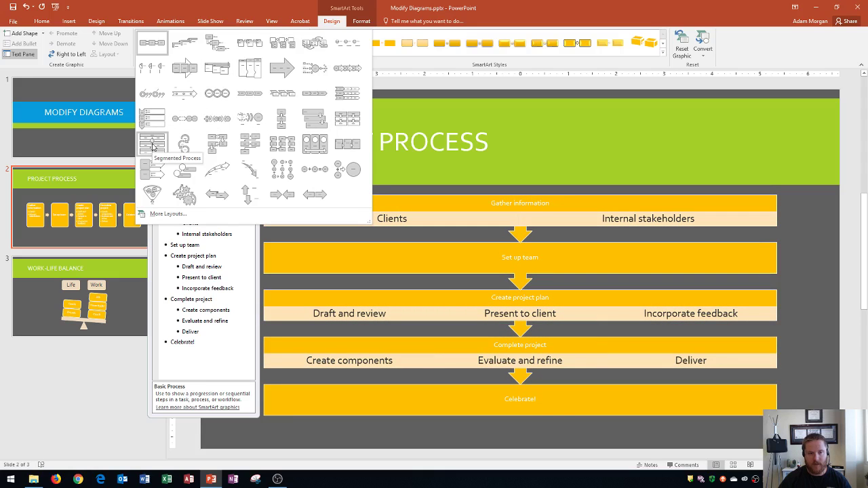
pyautogui.click(152, 145)
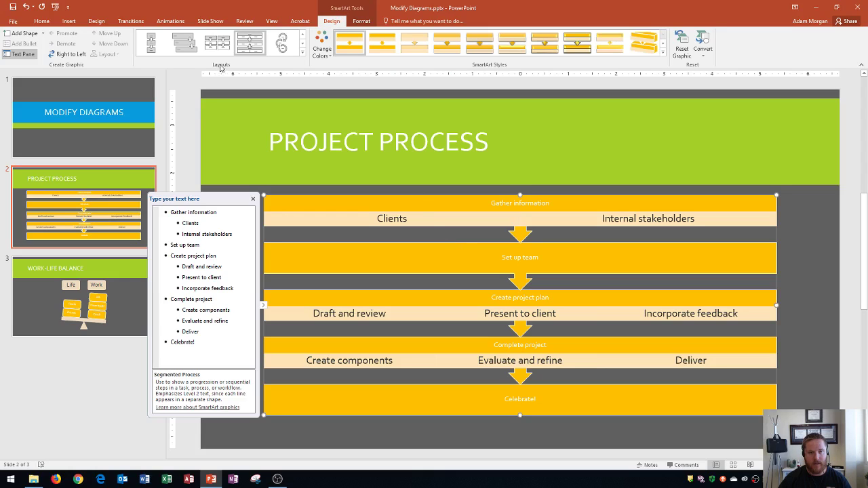
# Change the diagram to the List category's Vertical Bullet List layout via More Layouts
pyautogui.click(303, 57)
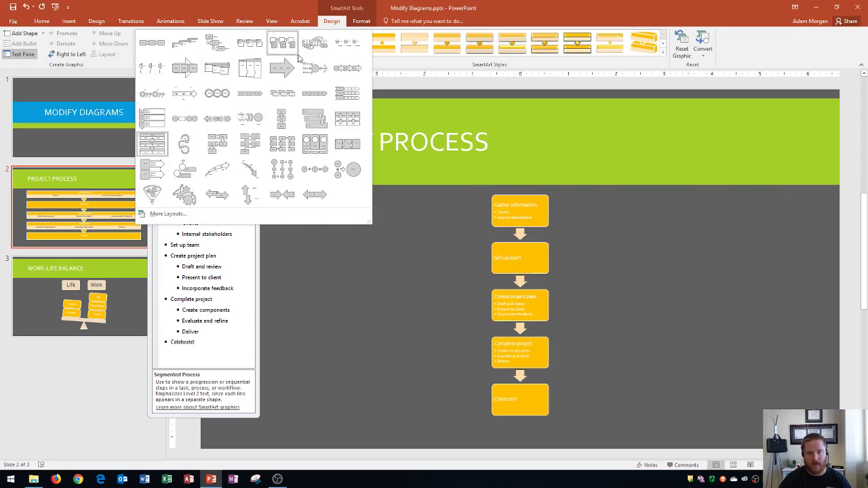
pyautogui.click(172, 215)
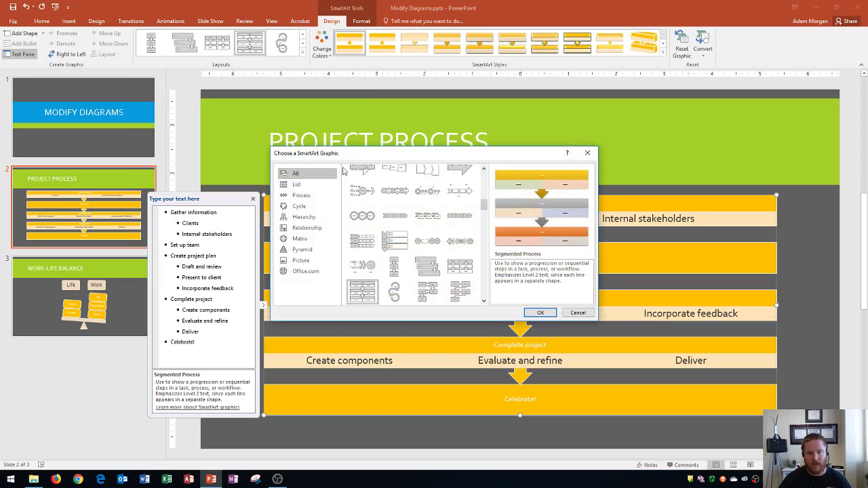
pyautogui.moveTo(354, 158); pyautogui.dragTo(419, 109)
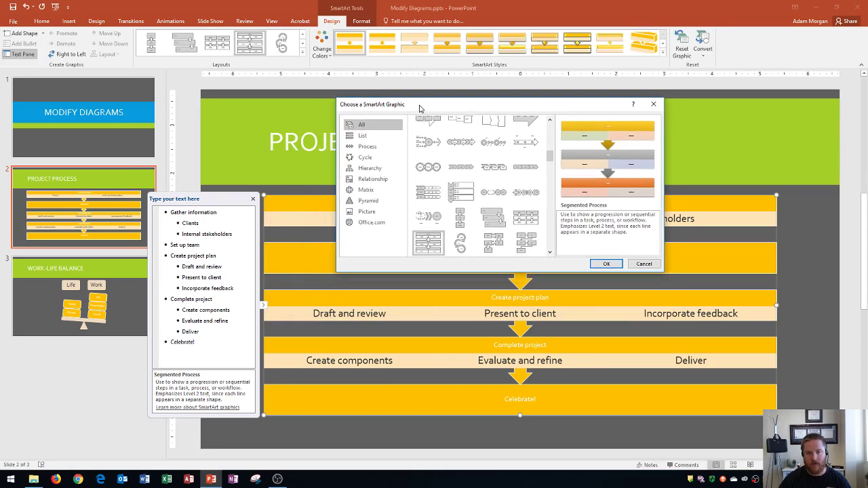
pyautogui.click(362, 135)
pyautogui.scroll(5, 420, 155)
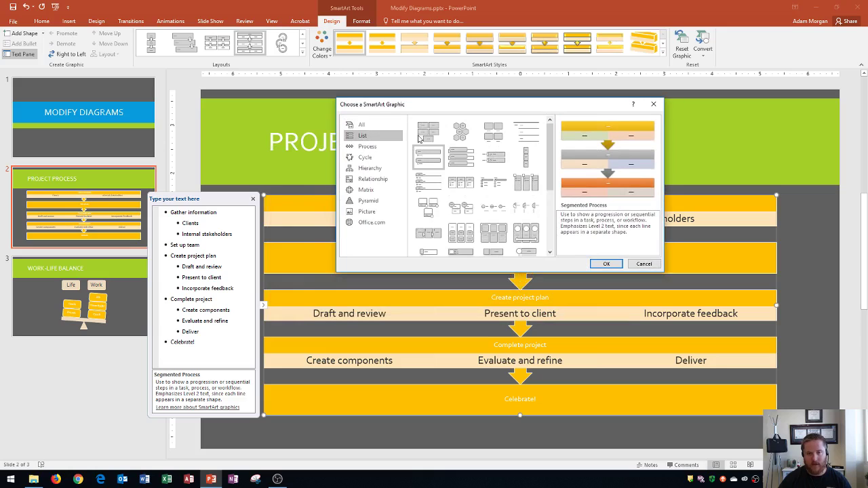
pyautogui.click(424, 163)
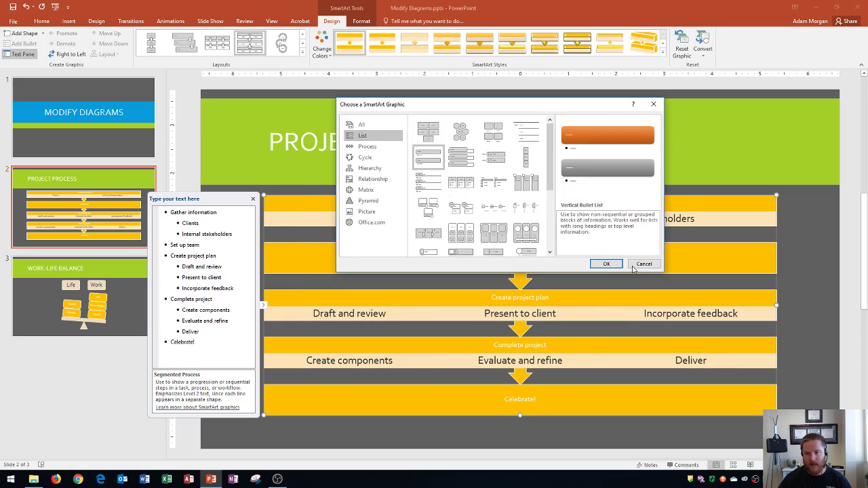
pyautogui.click(605, 265)
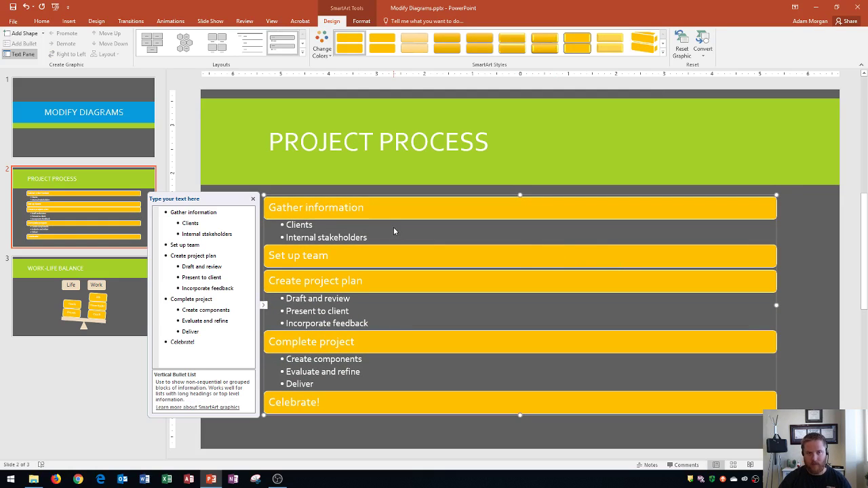
# Reopen the full layout chooser and close it without changing the layout
pyautogui.click(303, 53)
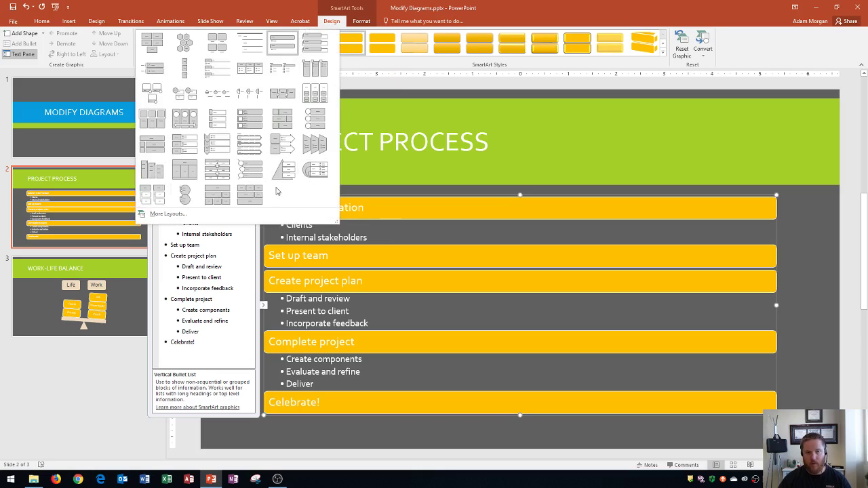
pyautogui.click(168, 214)
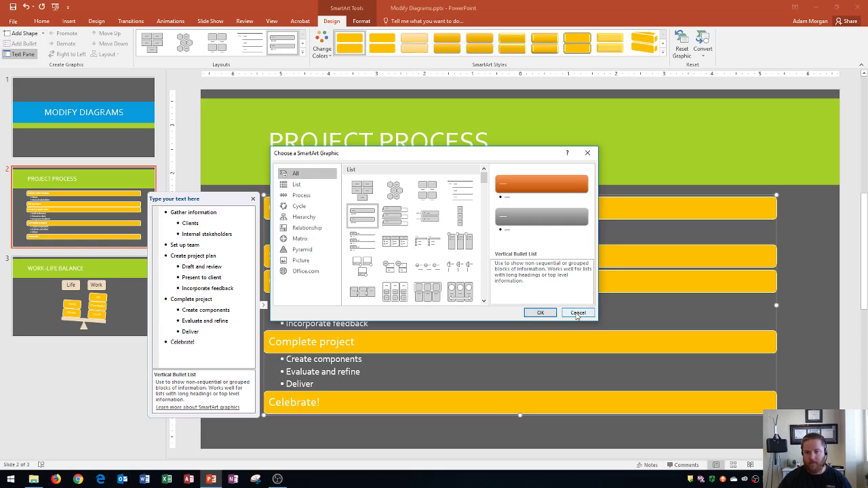
pyautogui.click(577, 314)
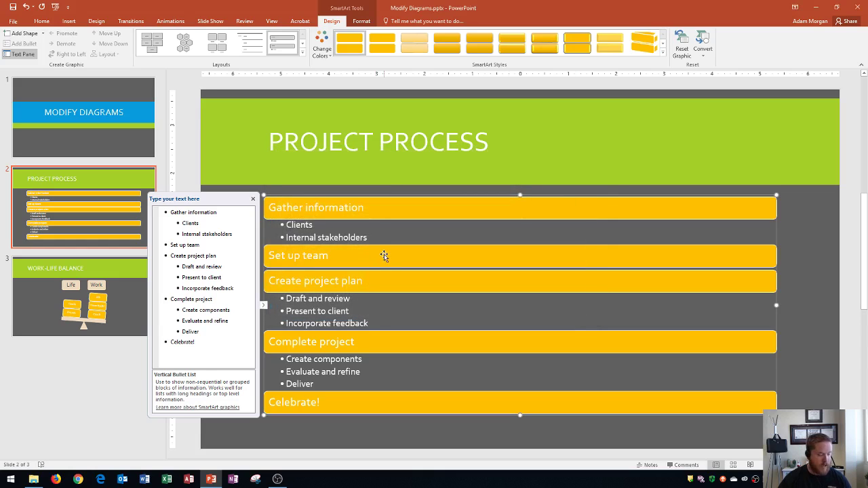
# Go to slide 3, "Work-Life Balance", and select its balance diagram
pyautogui.click(65, 296)
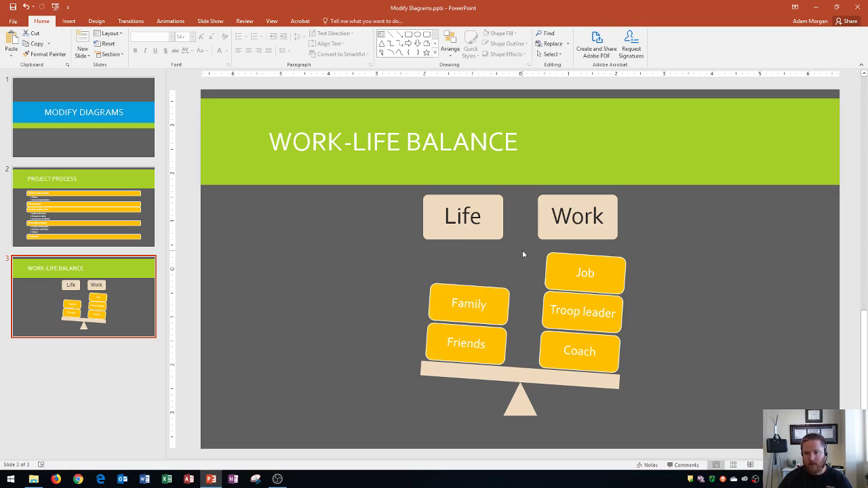
pyautogui.click(523, 254)
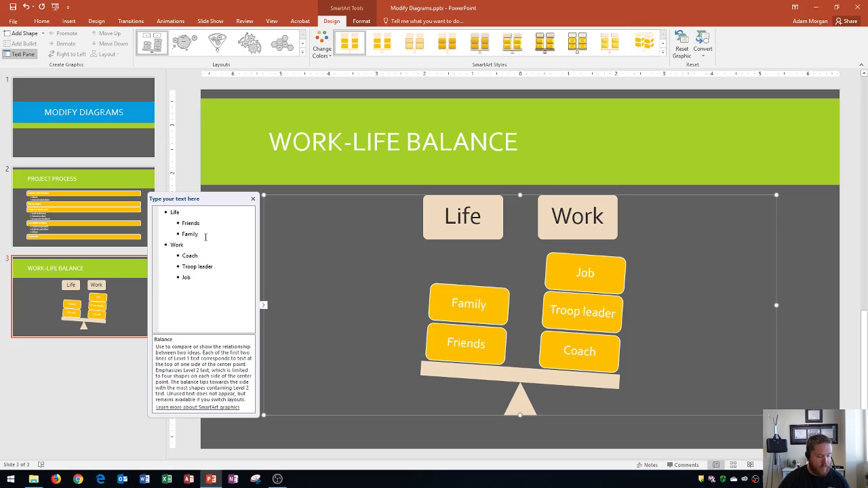
# Add a "Sports" entry after Family on the Life side of the balance diagram
pyautogui.click(203, 234)
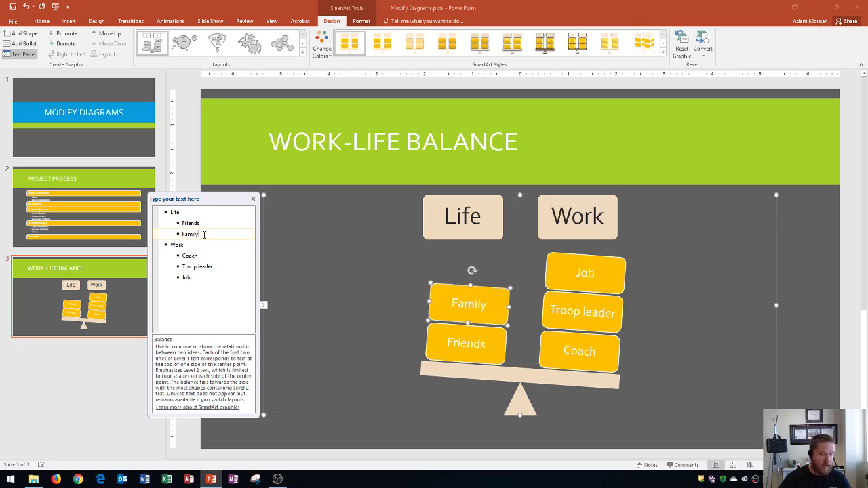
pyautogui.click(21, 38)
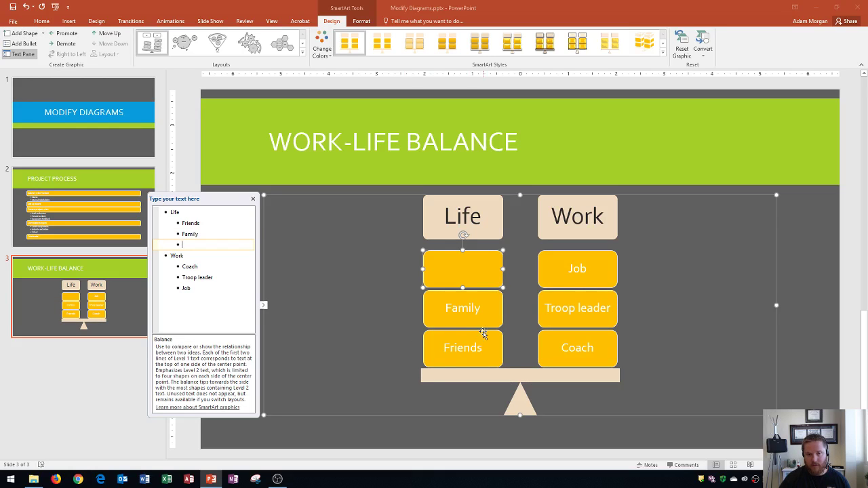
pyautogui.press('BackSpace')
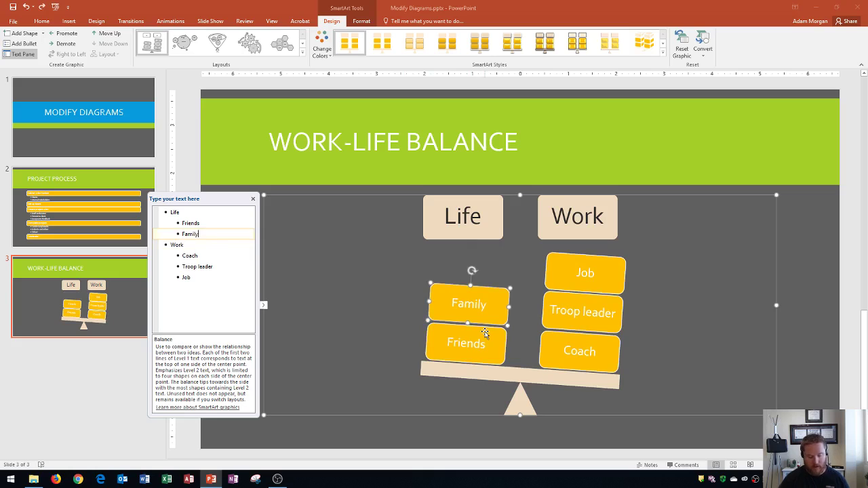
pyautogui.press('Return')
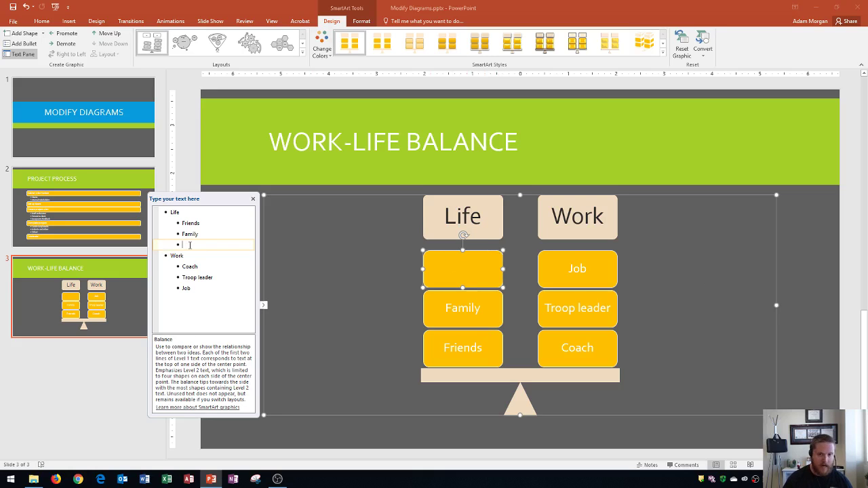
pyautogui.write('Sports')
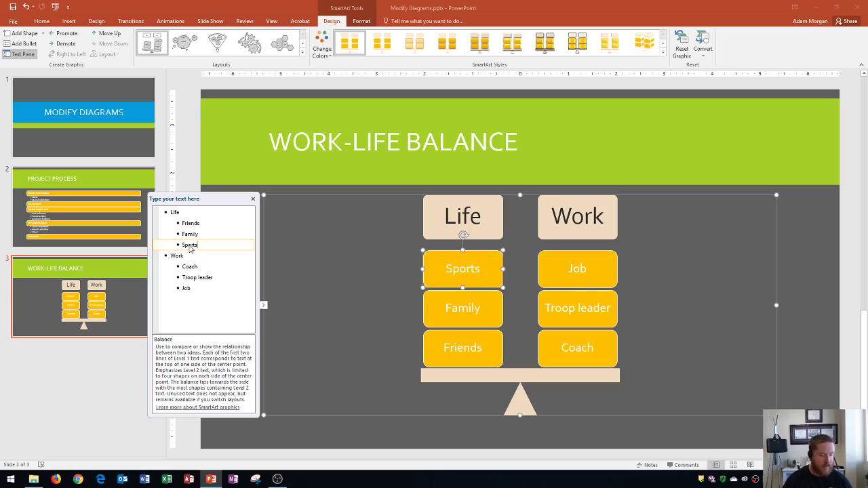
# Add a "Household Management" entry after Job on the Work side
pyautogui.click(194, 289)
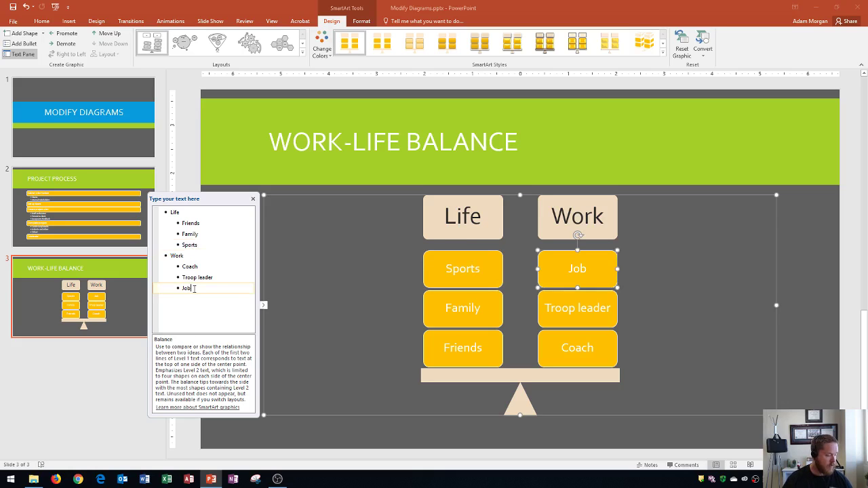
pyautogui.press('Return')
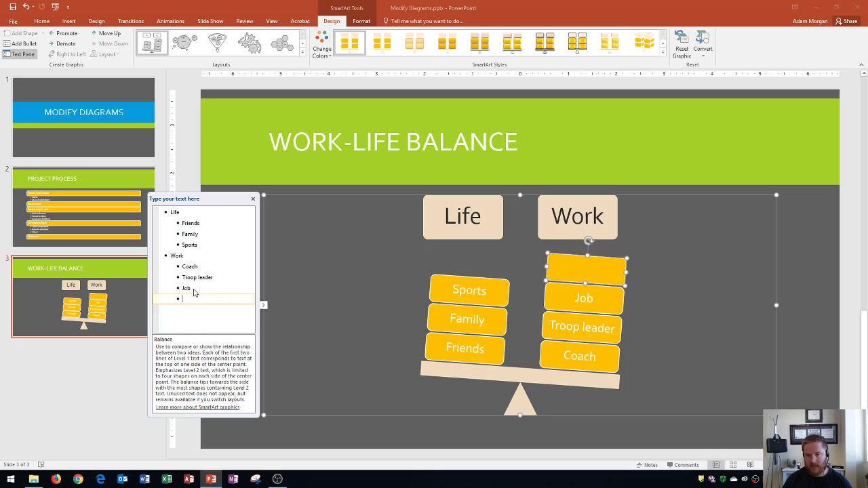
pyautogui.write('House')
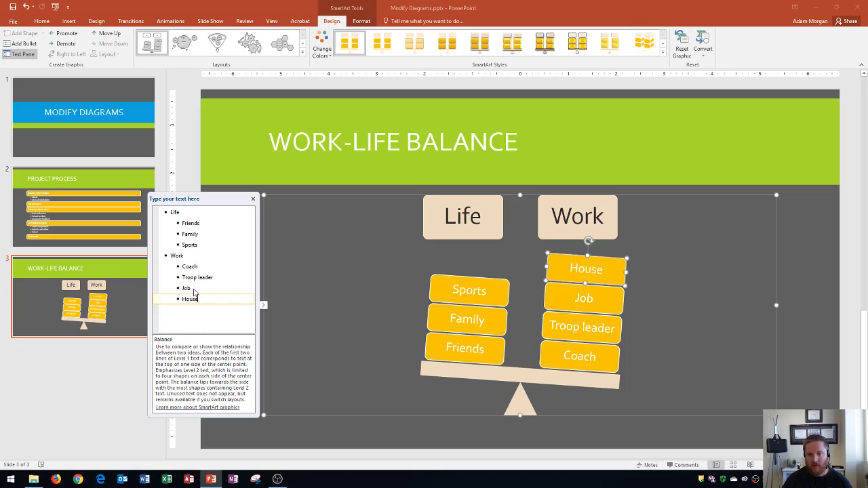
pyautogui.write('hold')
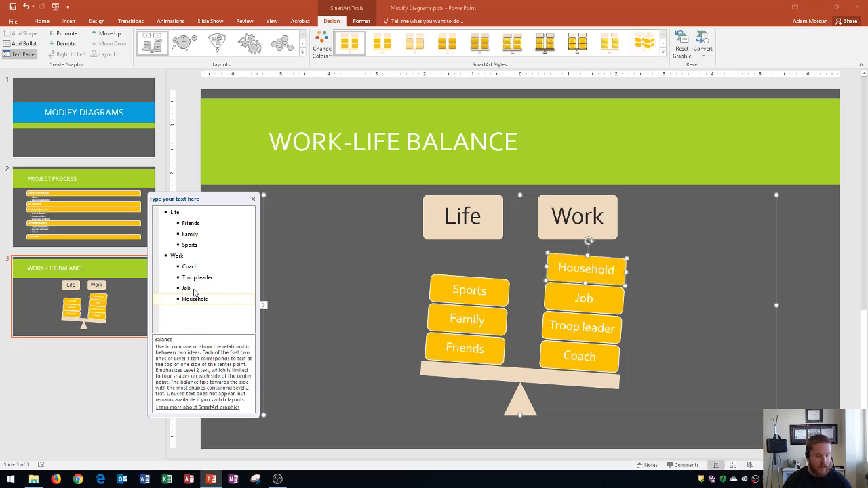
pyautogui.write(' Man')
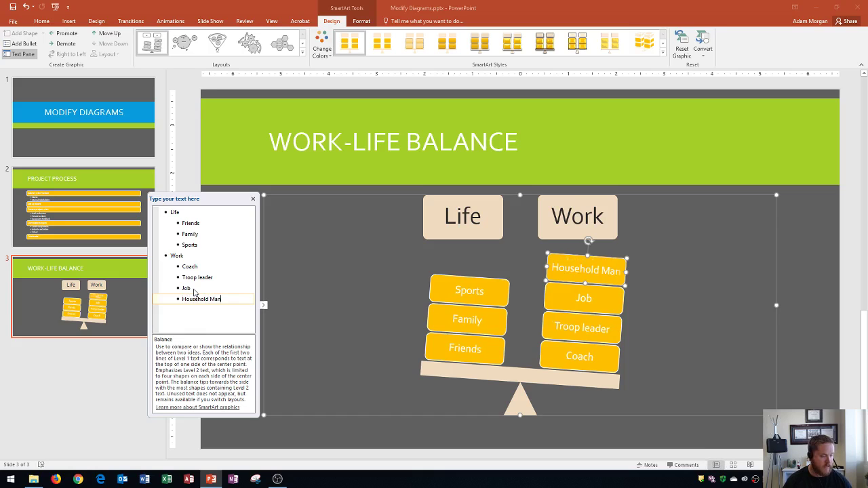
pyautogui.write('agem')
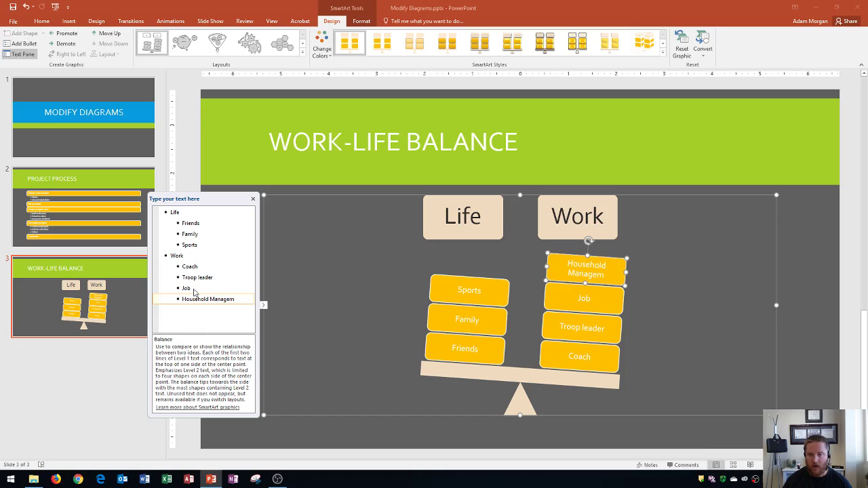
pyautogui.write('ent')
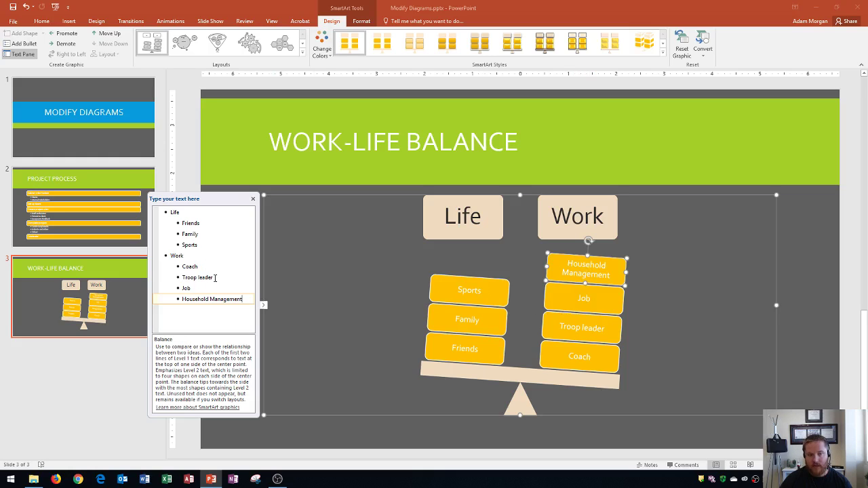
# Delete Coach and Troop leader from Work and re-add "Coach" and "Troop Leader" under Sports
pyautogui.moveTo(215, 277); pyautogui.dragTo(184, 268)
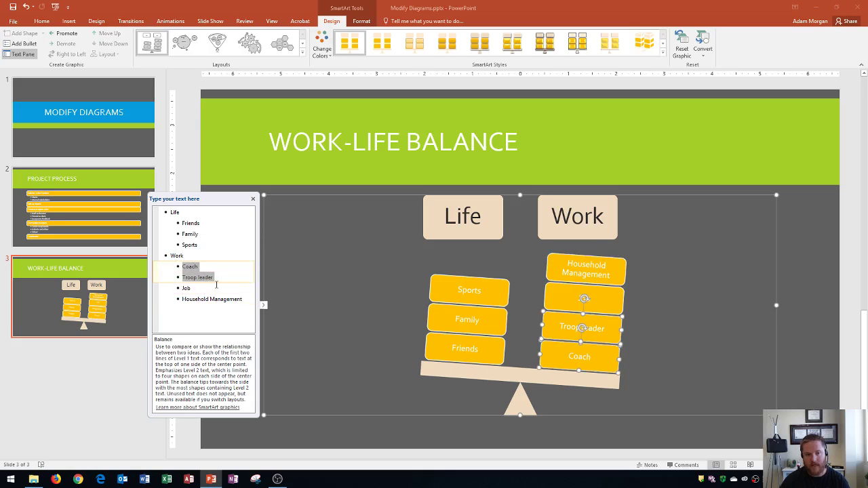
pyautogui.press('Delete')
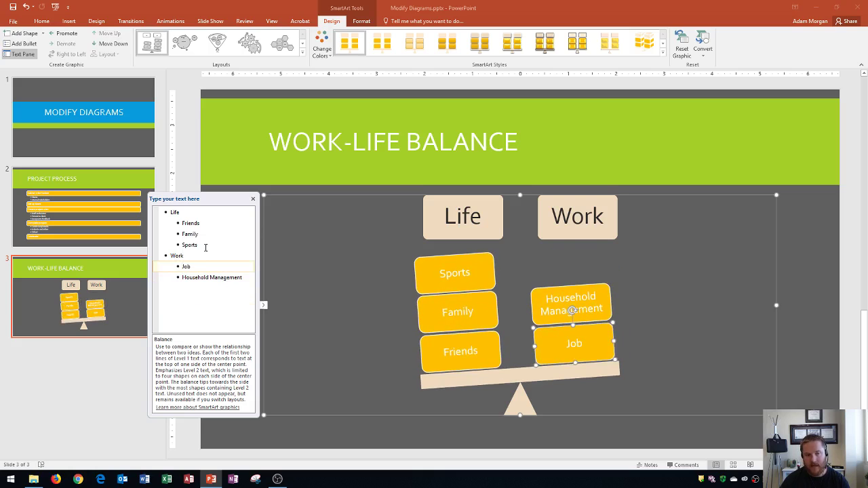
pyautogui.click(203, 245)
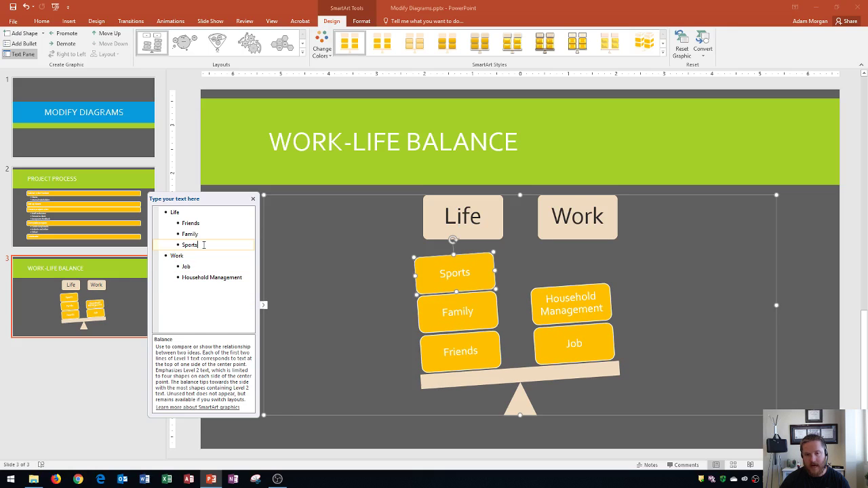
pyautogui.press('Return')
pyautogui.write('C')
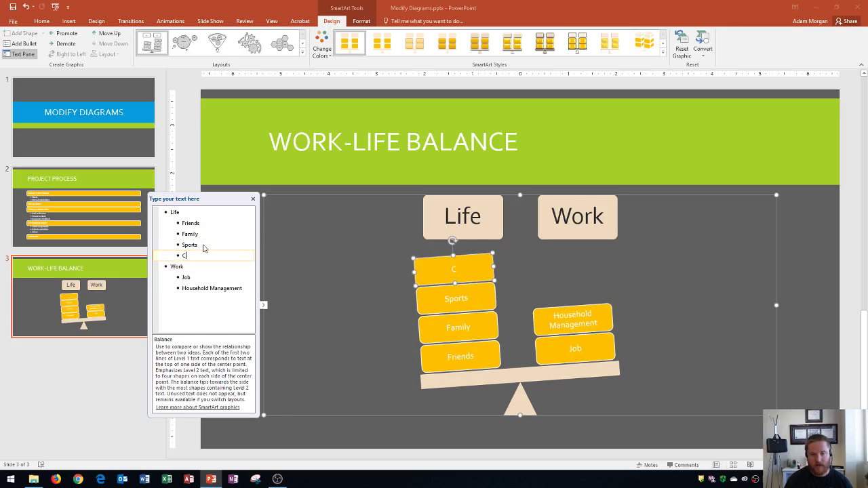
pyautogui.write('oach')
pyautogui.press('Return')
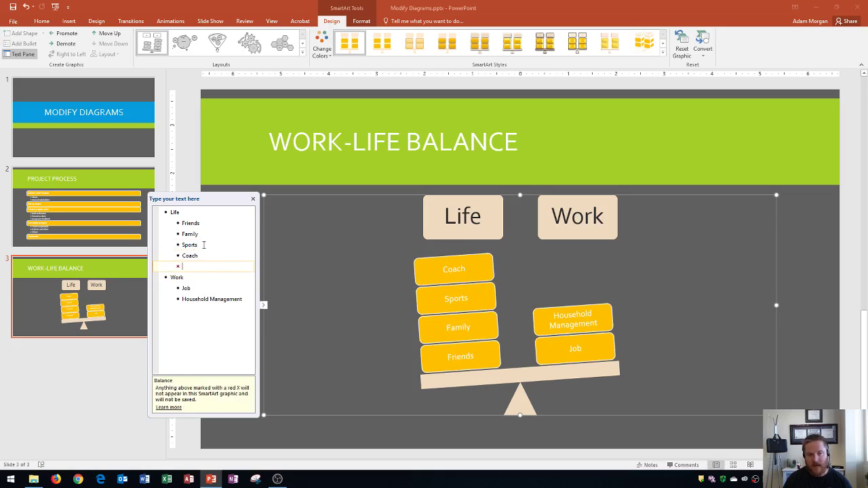
pyautogui.write('Troop Leader')
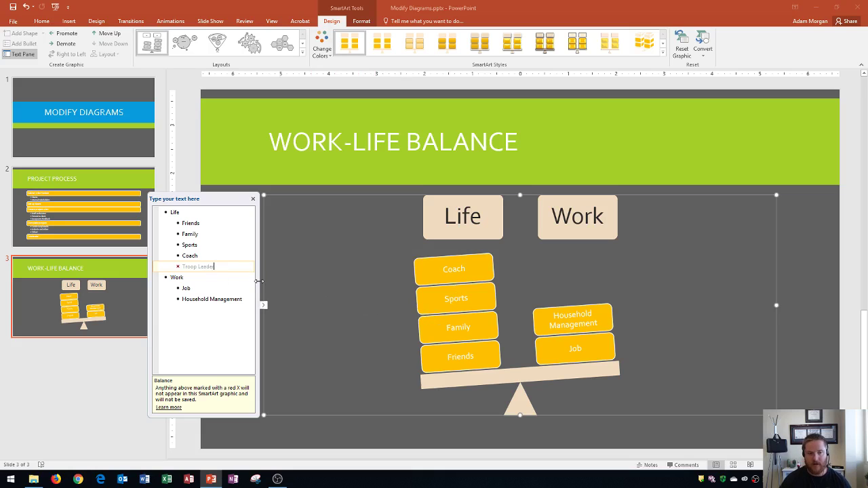
# Delete the hidden Troop Leader line from the text outline
pyautogui.tripleClick(220, 269)
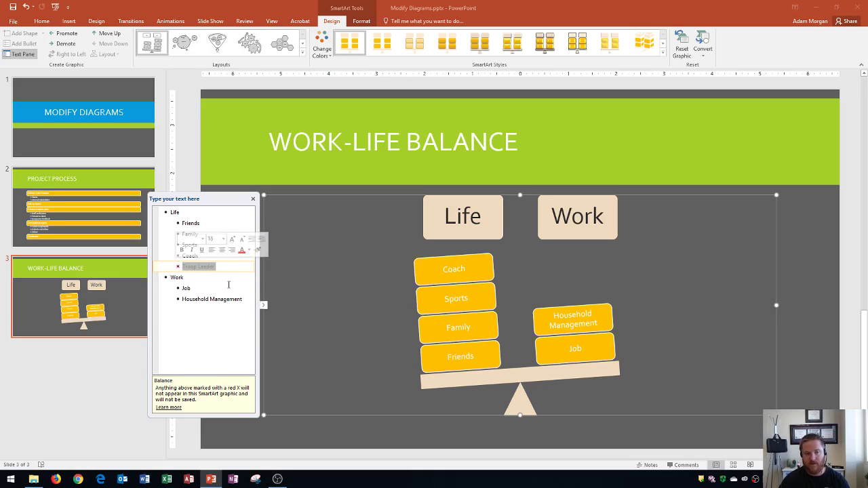
pyautogui.press('BackSpace')
pyautogui.press('BackSpace')
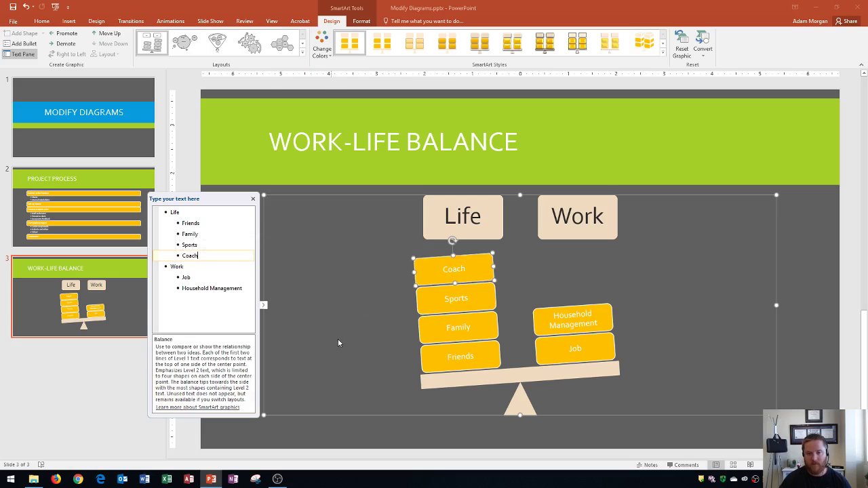